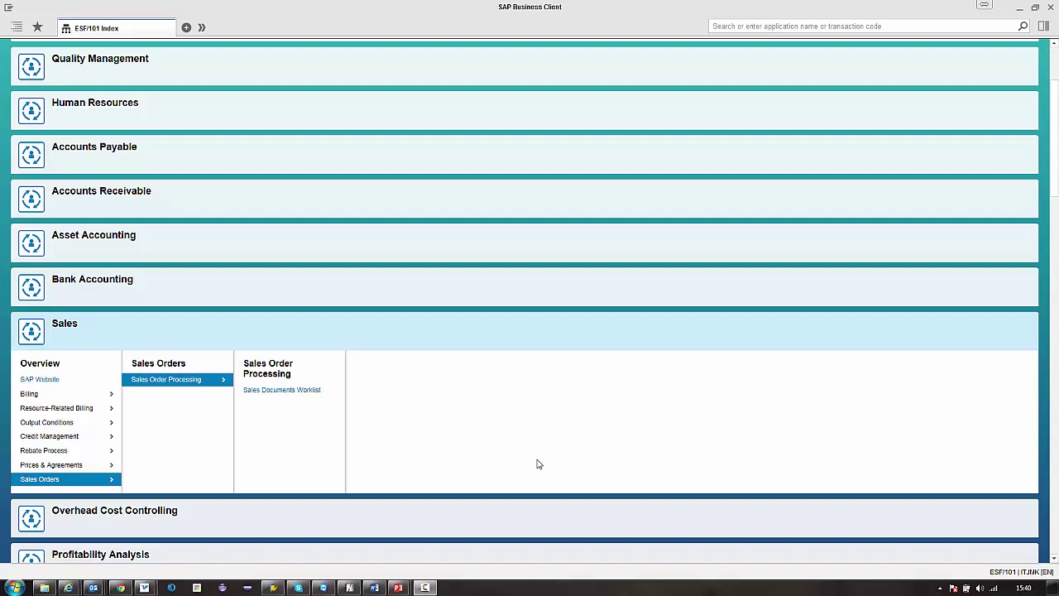
# Start the POWL_QUERY transaction to maintain POWL query definitions
pyautogui.click(766, 27)
pyautogui.write('powl')
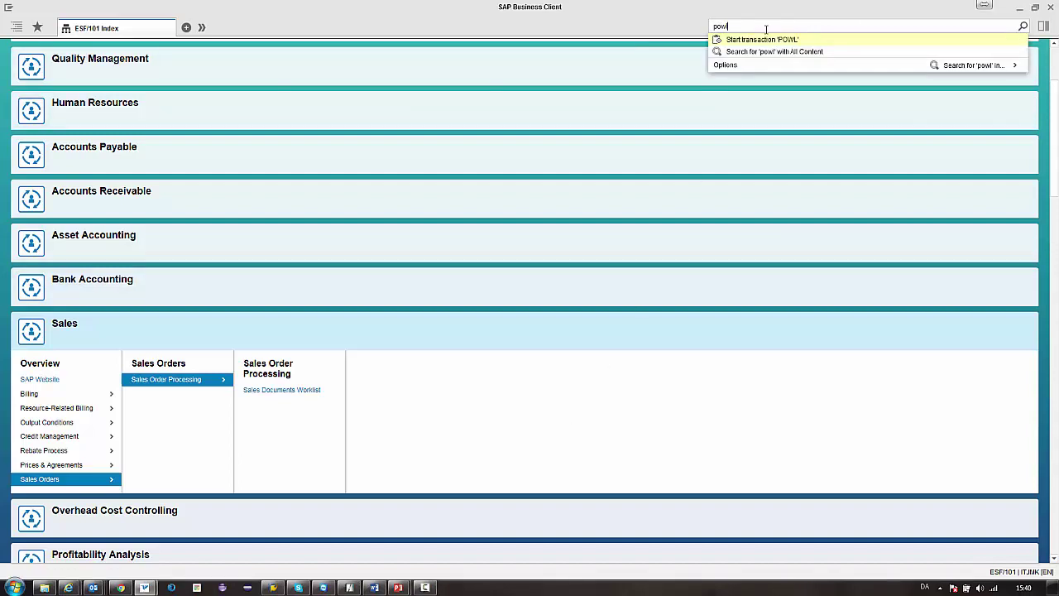
pyautogui.write('_query')
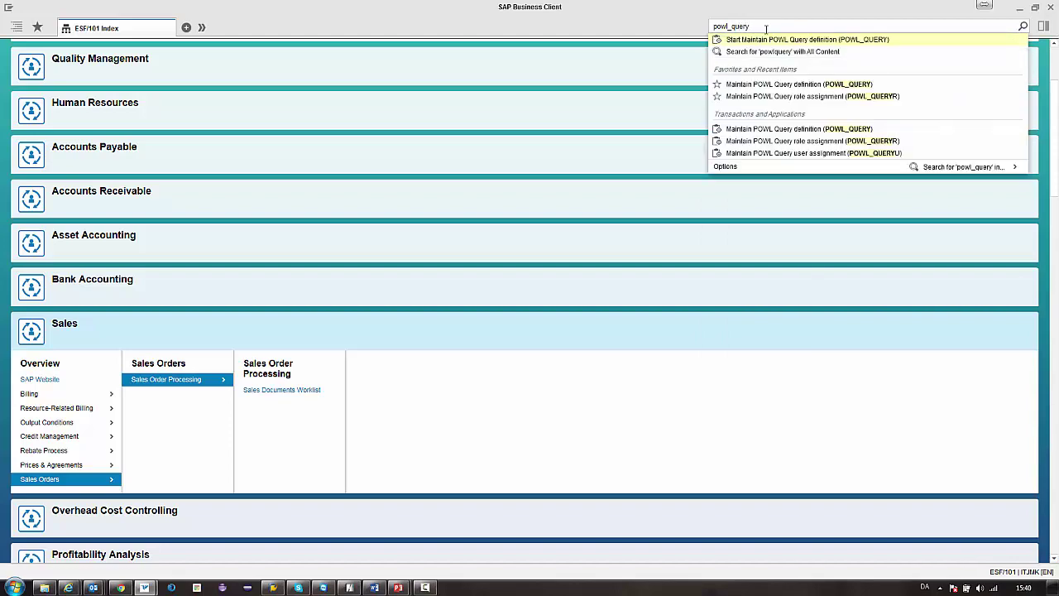
pyautogui.press('Return')
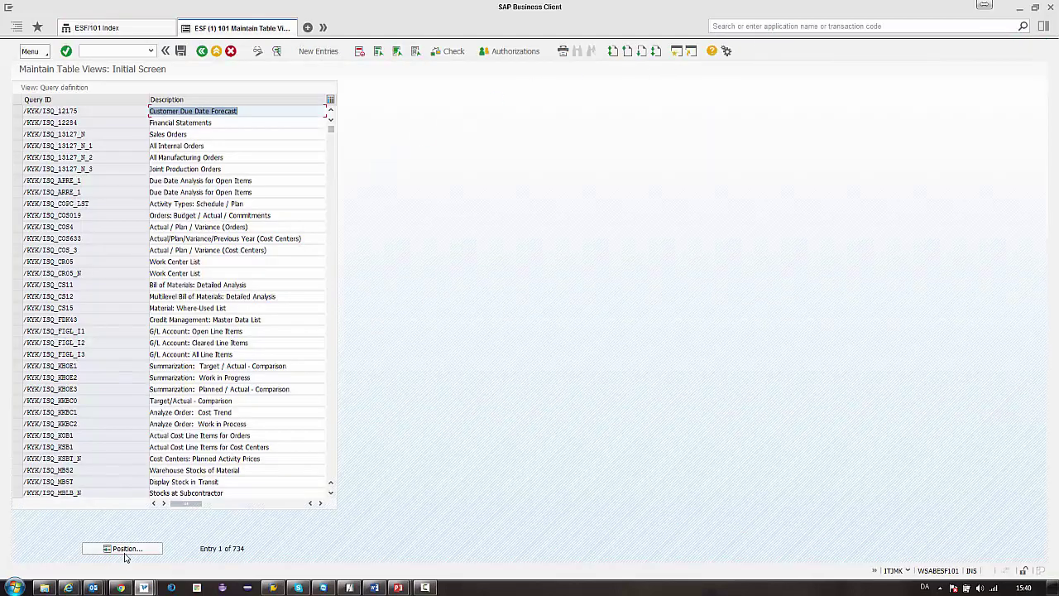
# Find the query ID O2C_SLS_ORDERTRACKING_ST in the query definition list and open its details
pyautogui.click(126, 549)
pyautogui.write('O2C_SLS_ORDERTRACKING_ST')
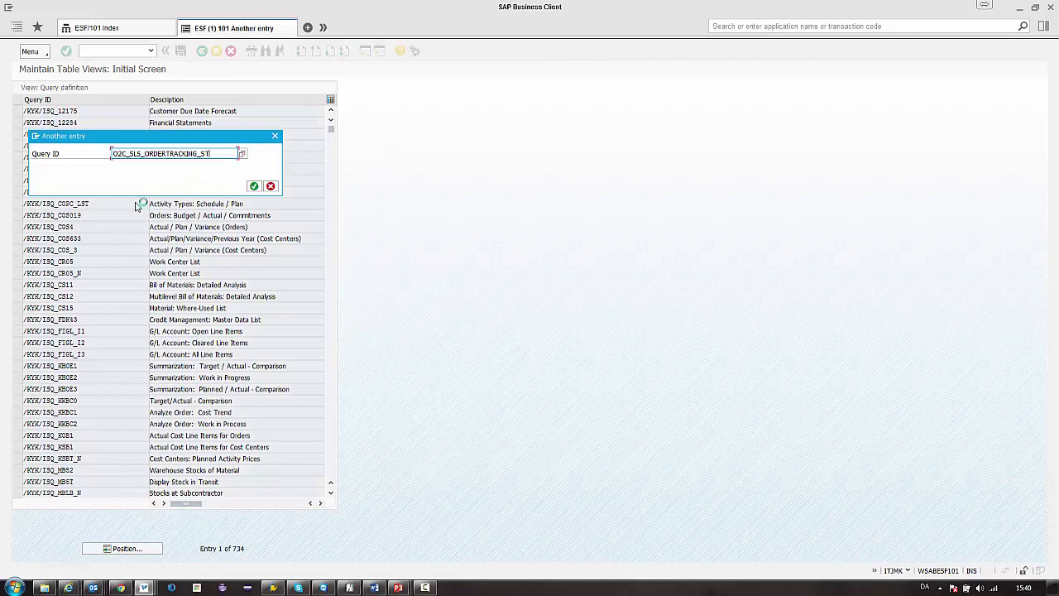
pyautogui.press('Return')
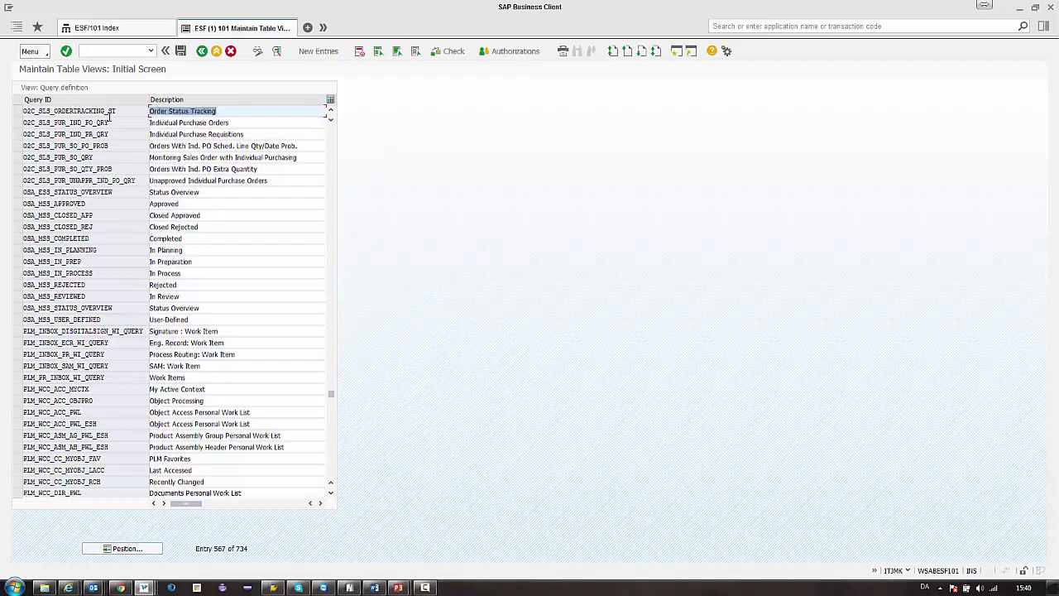
pyautogui.doubleClick(117, 110)
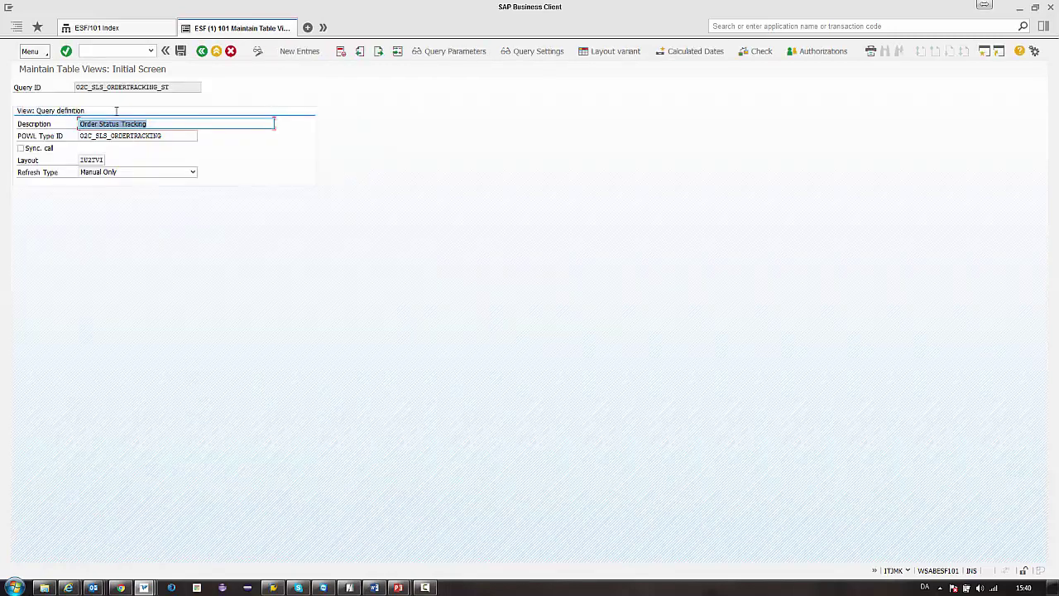
# Open the Sales Documents Worklist to compare its query names with the query's description, and return to the query definition
pyautogui.click(164, 123)
pyautogui.click(134, 31)
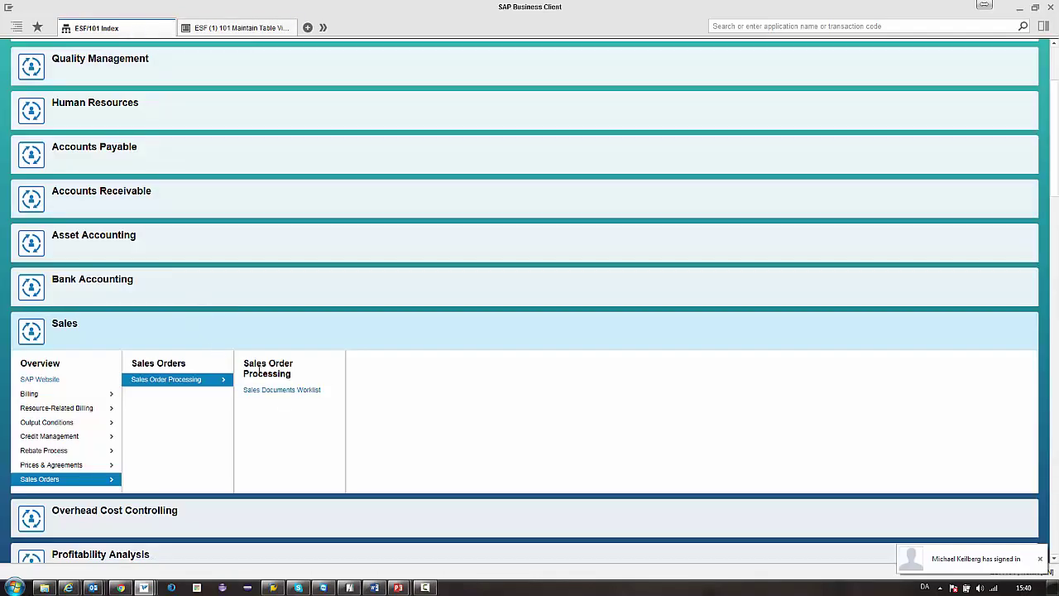
pyautogui.click(282, 391)
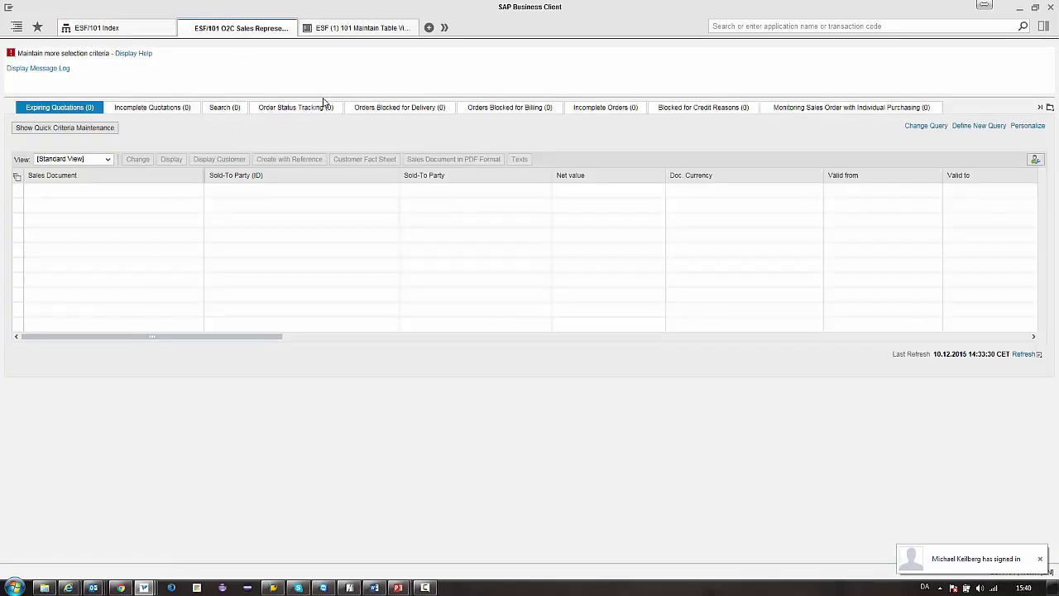
pyautogui.click(346, 28)
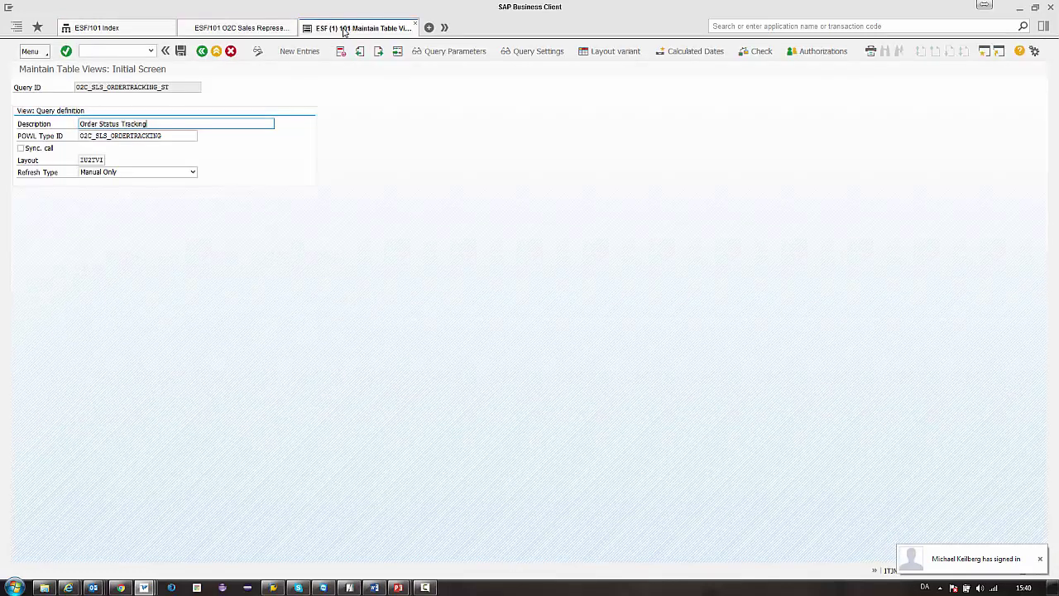
# Review the query definition's POWL type ID, layout and available refresh types
pyautogui.click(172, 136)
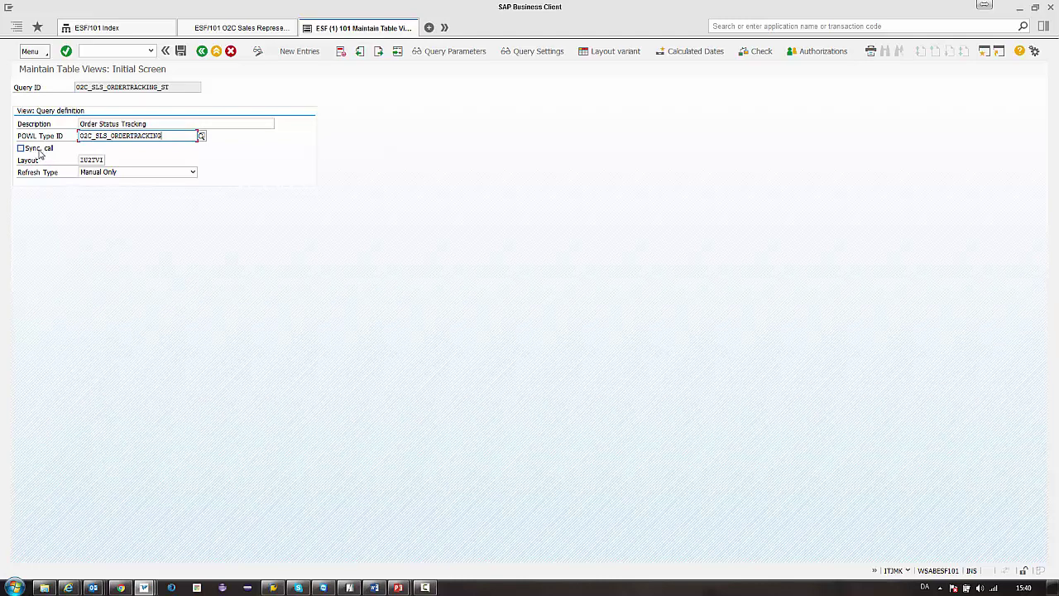
pyautogui.click(88, 161)
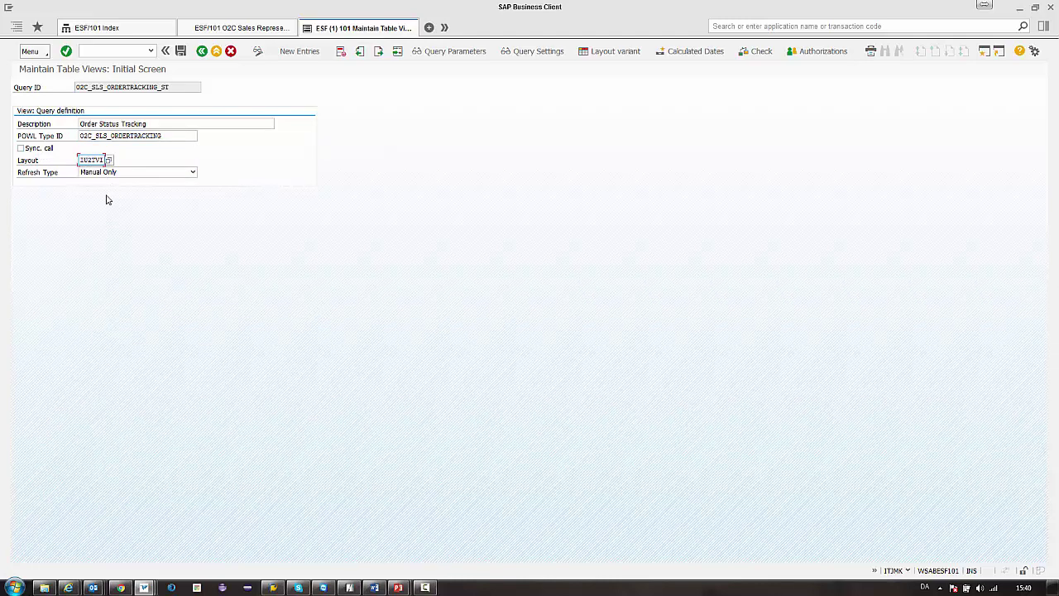
pyautogui.click(176, 173)
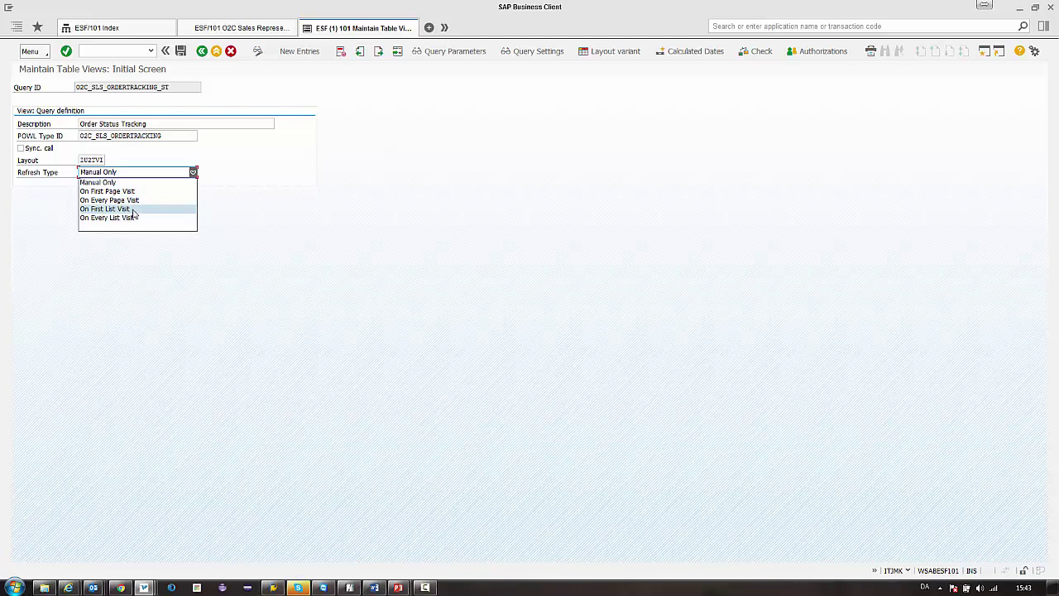
# Look at the Order Status Tracking query in the sales worklist and return to the refresh type in the query definition
pyautogui.click(232, 33)
pyautogui.rightClick(234, 31)
pyautogui.rightClick(219, 31)
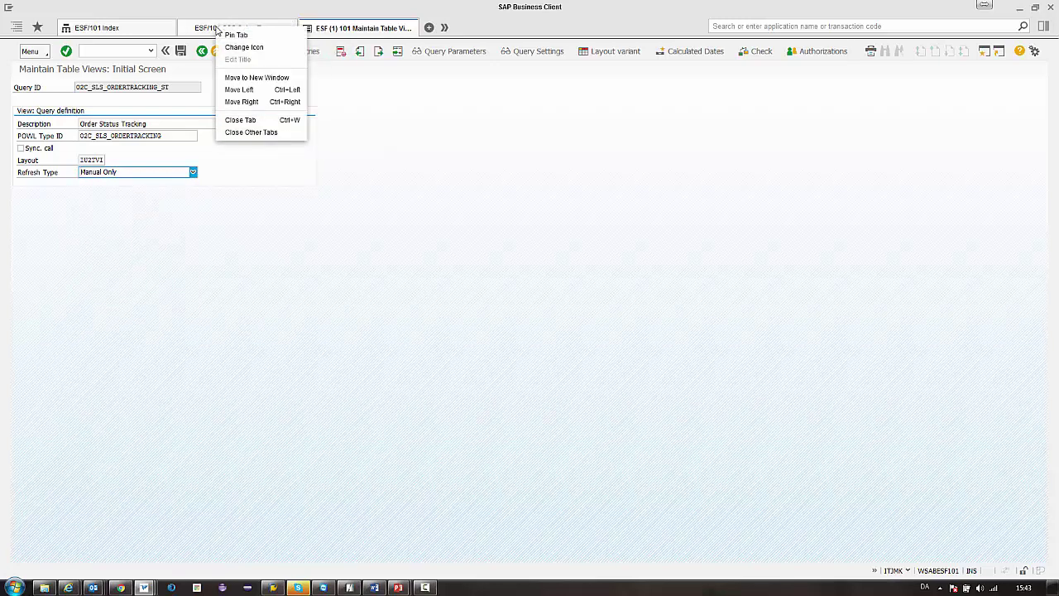
pyautogui.click(215, 31)
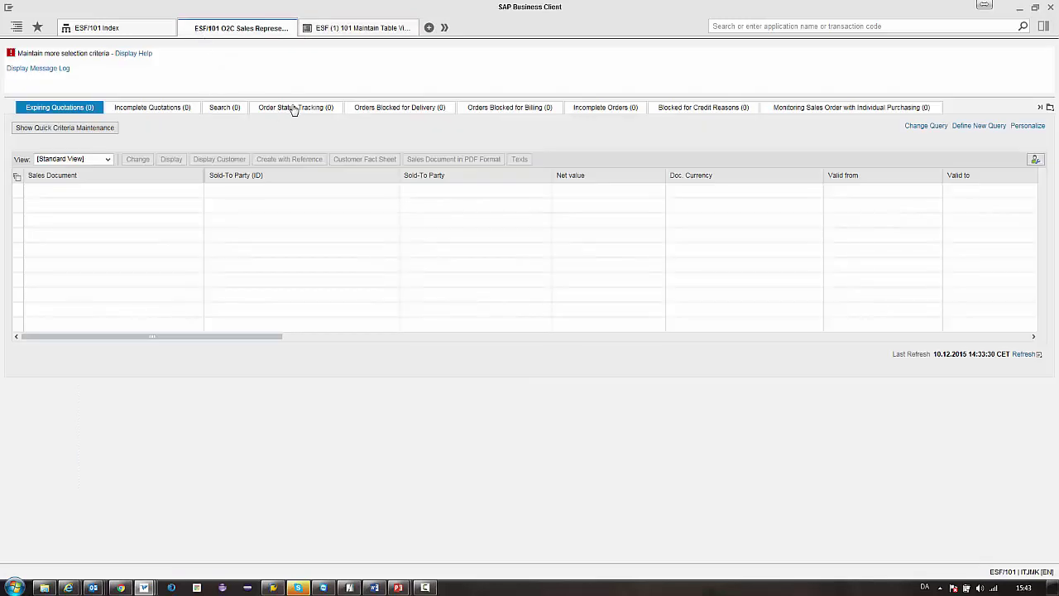
pyautogui.click(356, 29)
pyautogui.click(192, 172)
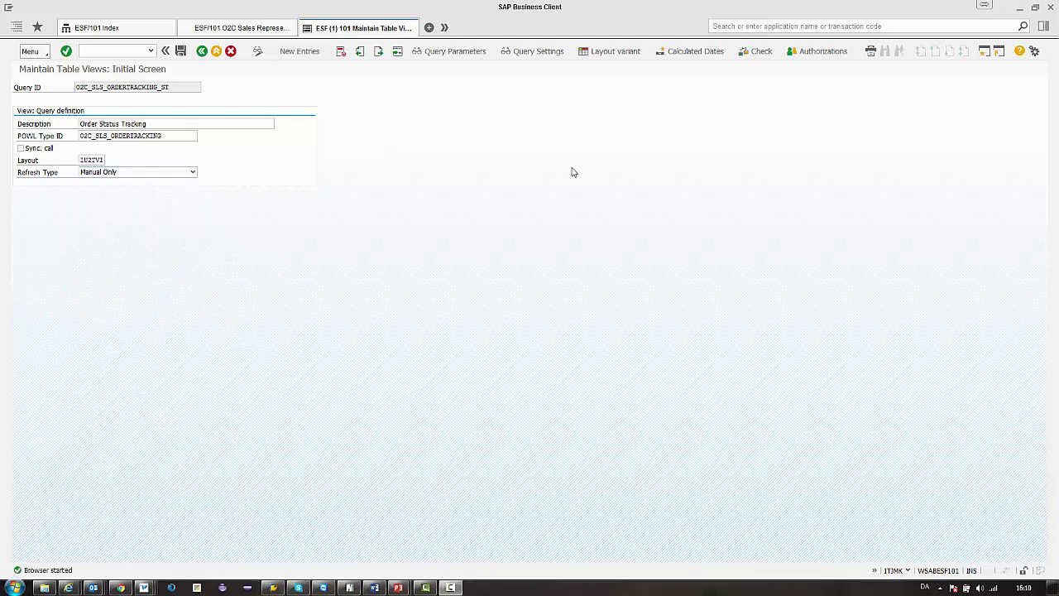
# Examine the selection fields in the query parameters and close them without changes
pyautogui.click(461, 53)
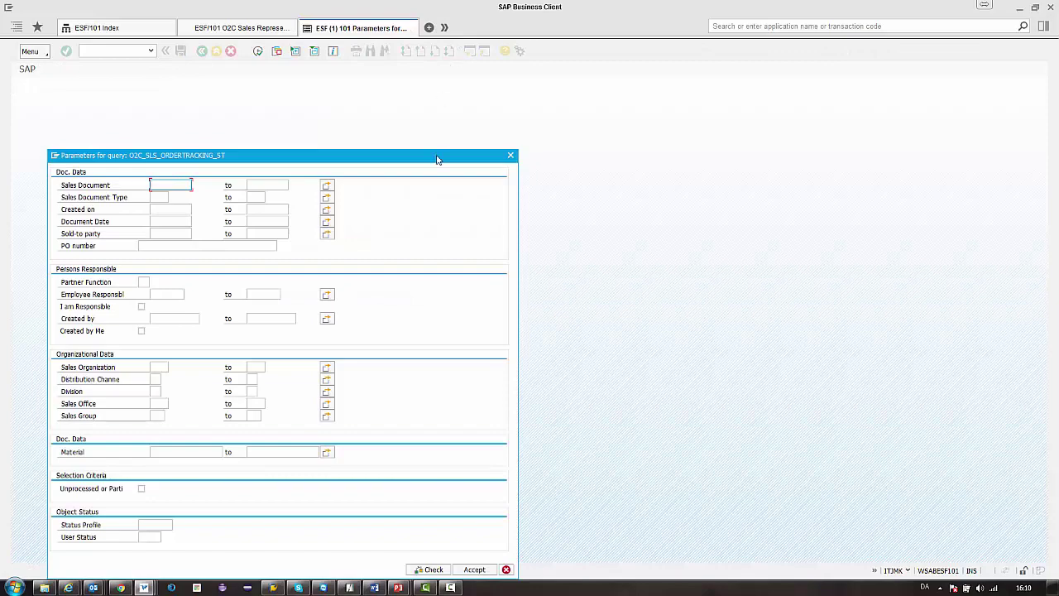
pyautogui.moveTo(436, 159); pyautogui.dragTo(461, 106)
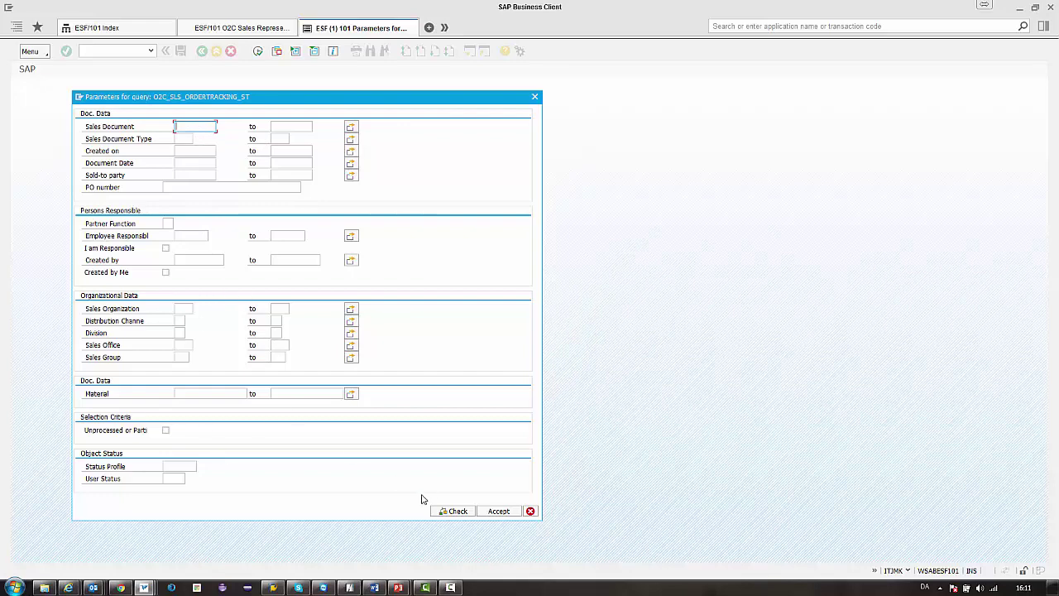
pyautogui.click(531, 511)
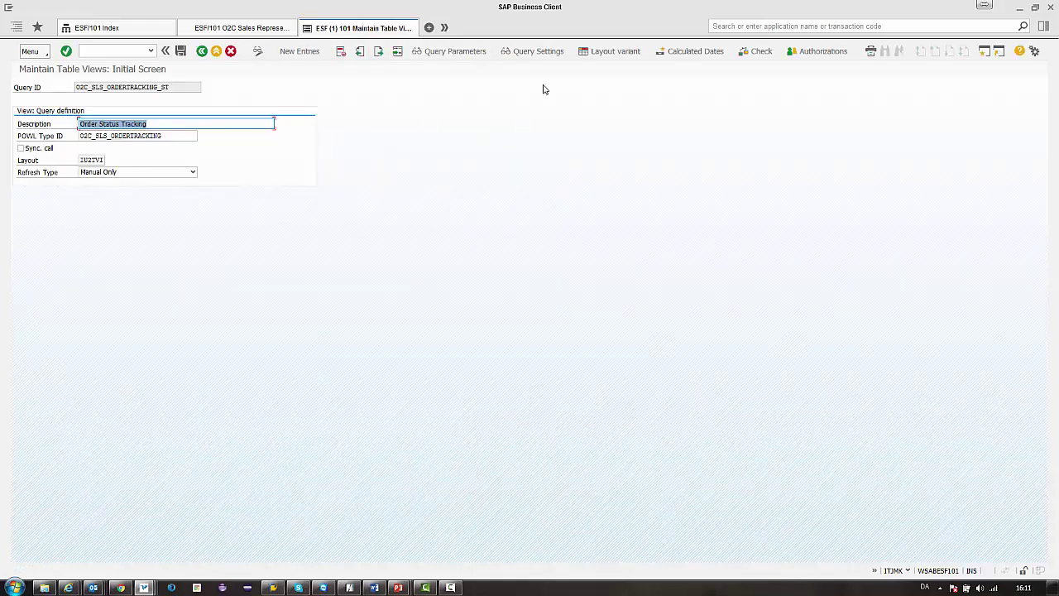
# Review the selection criteria settings with full criterion names, compare them with the worklist's quick criteria, and close them without changes
pyautogui.click(539, 51)
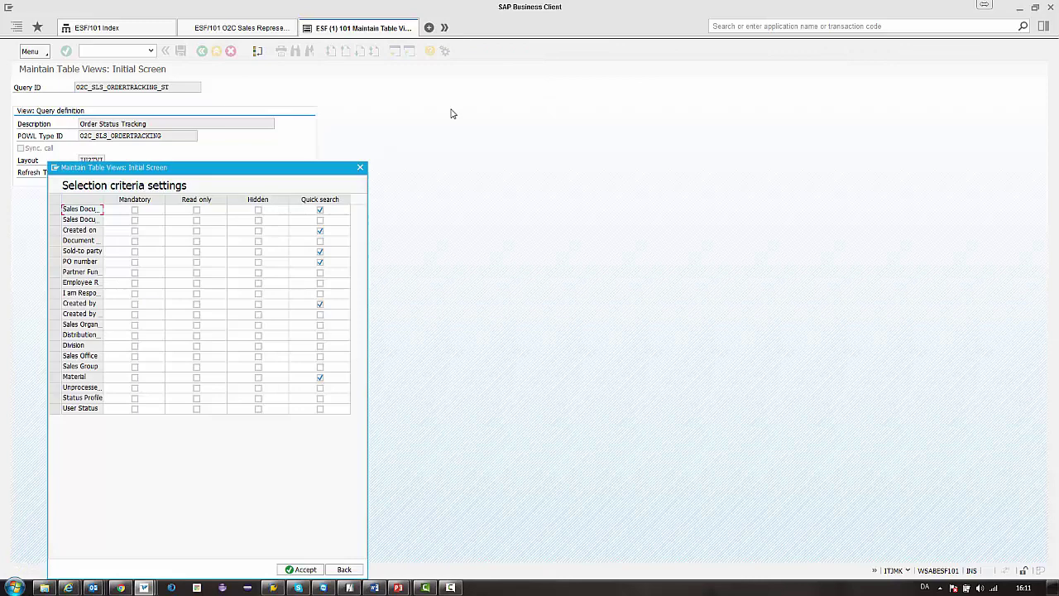
pyautogui.moveTo(311, 173); pyautogui.dragTo(346, 105)
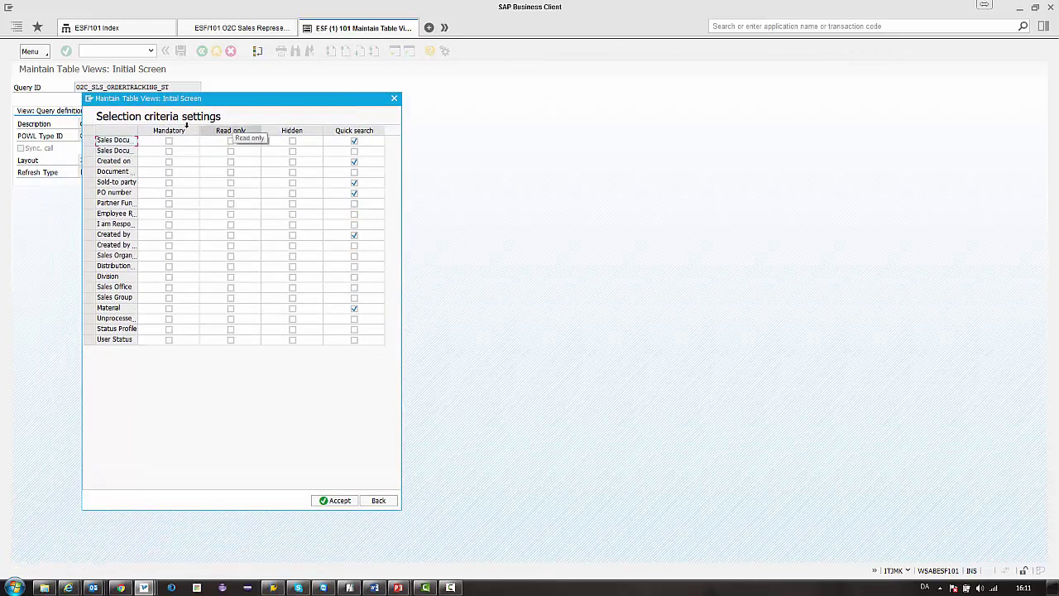
pyautogui.moveTo(135, 126); pyautogui.dragTo(177, 126)
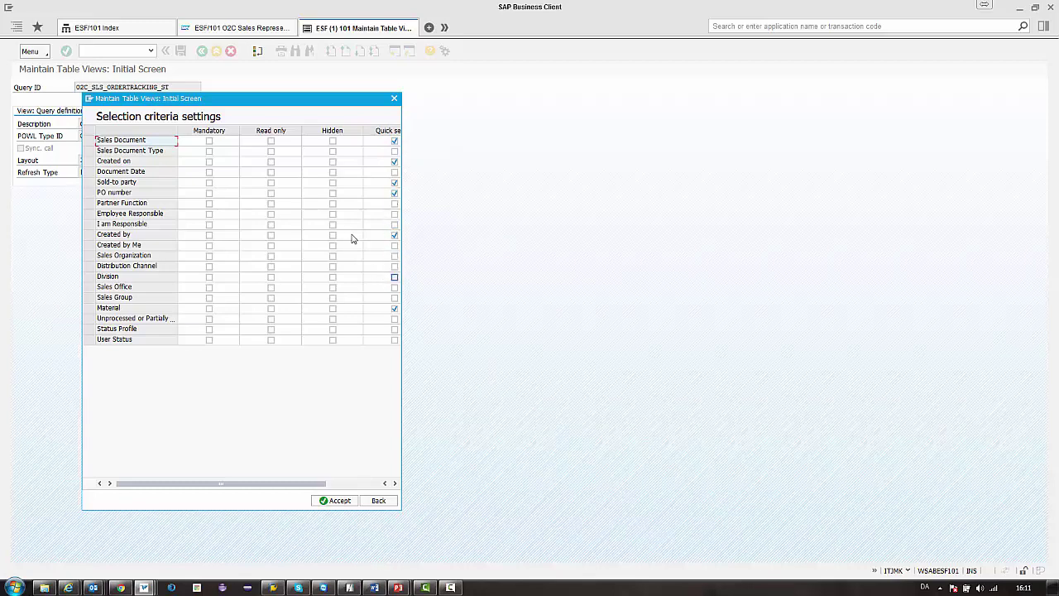
pyautogui.click(259, 30)
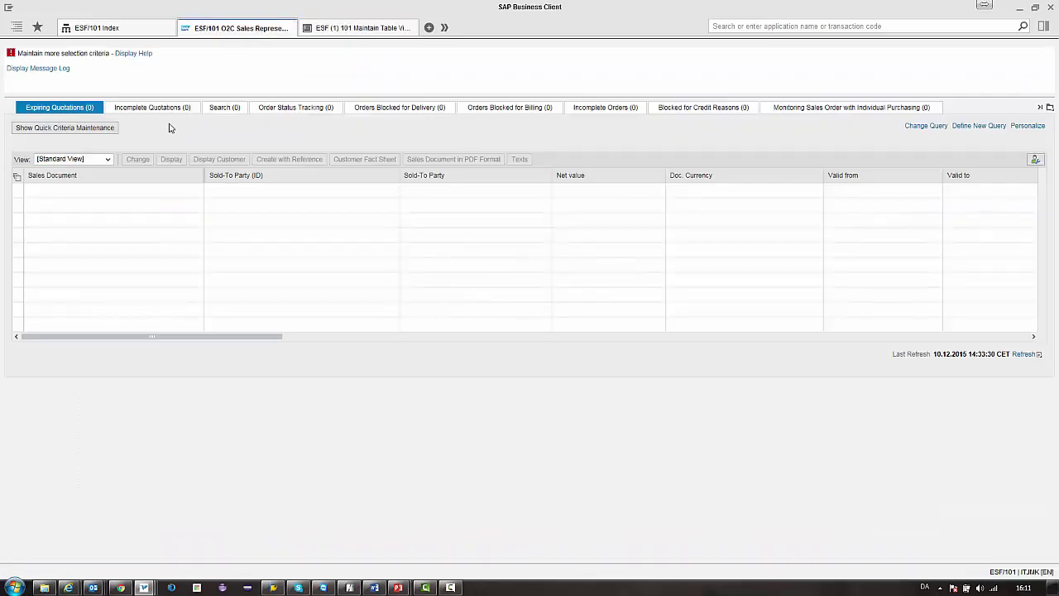
pyautogui.click(107, 130)
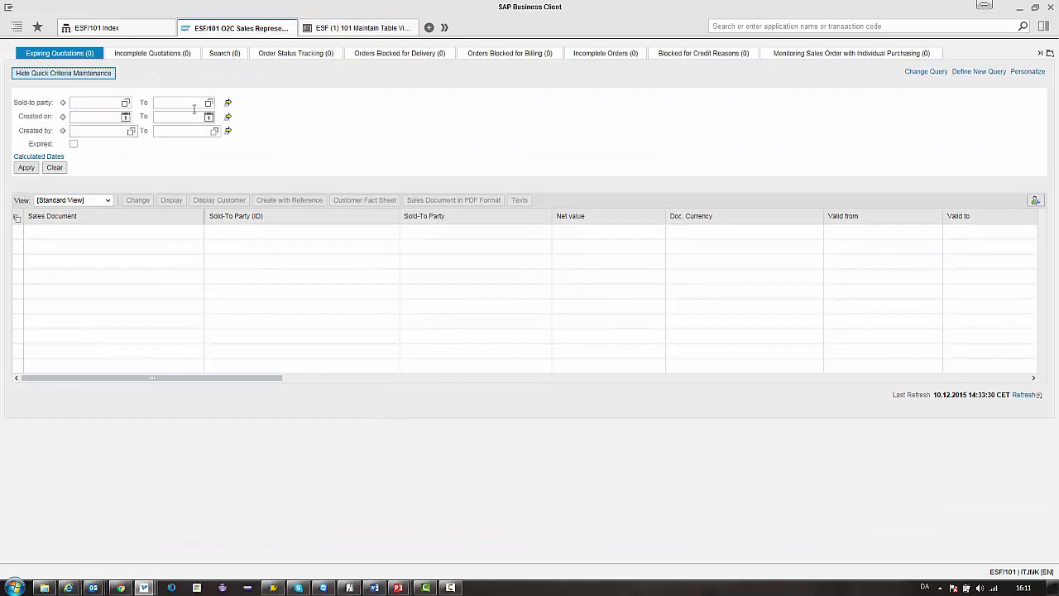
pyautogui.click(344, 33)
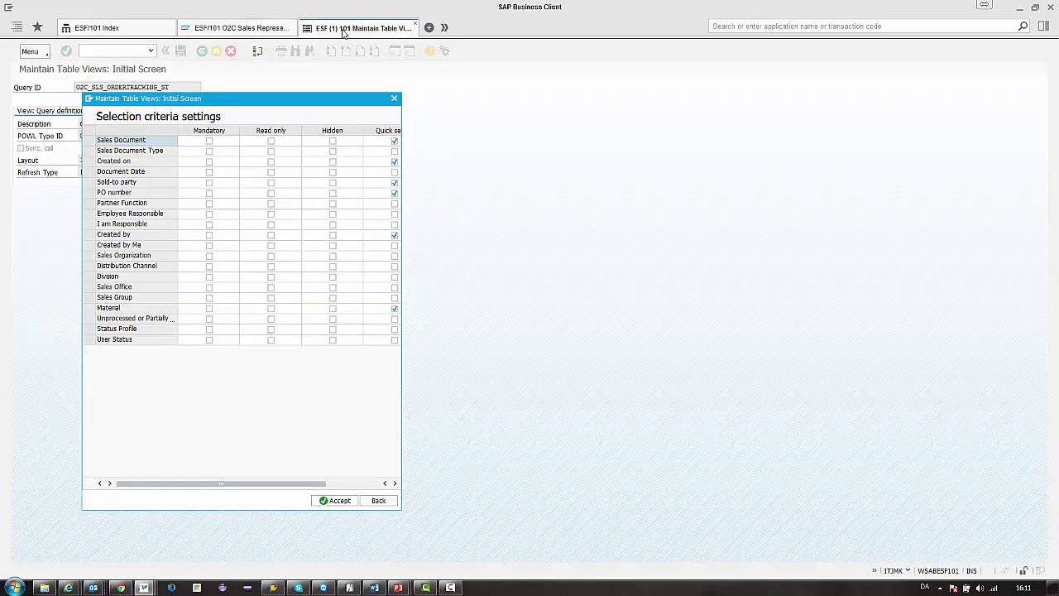
pyautogui.click(378, 500)
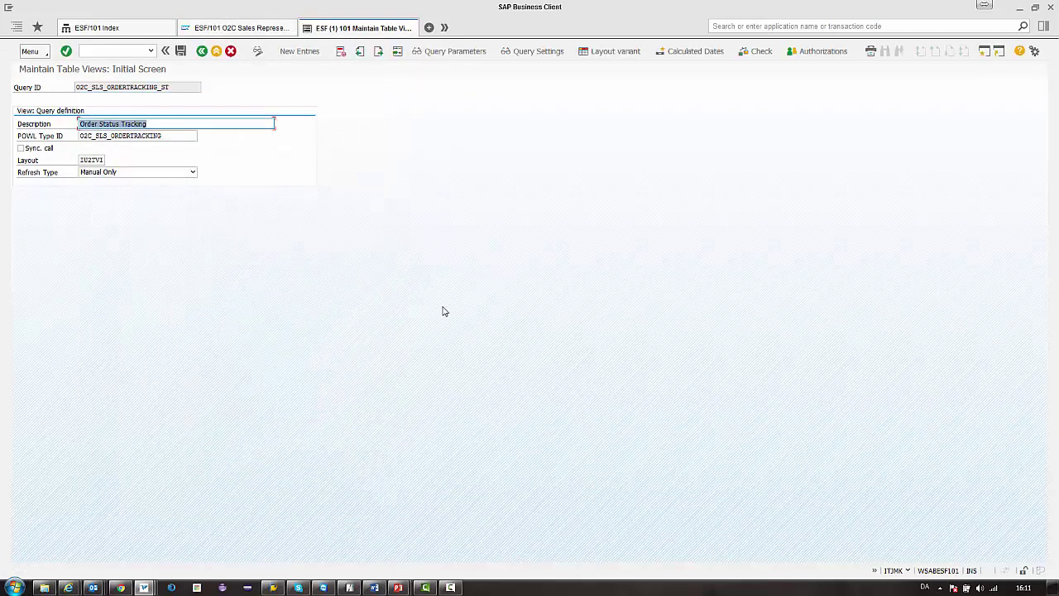
# Examine the calculated date options for the Created on parameter and close the definition without changes
pyautogui.click(675, 51)
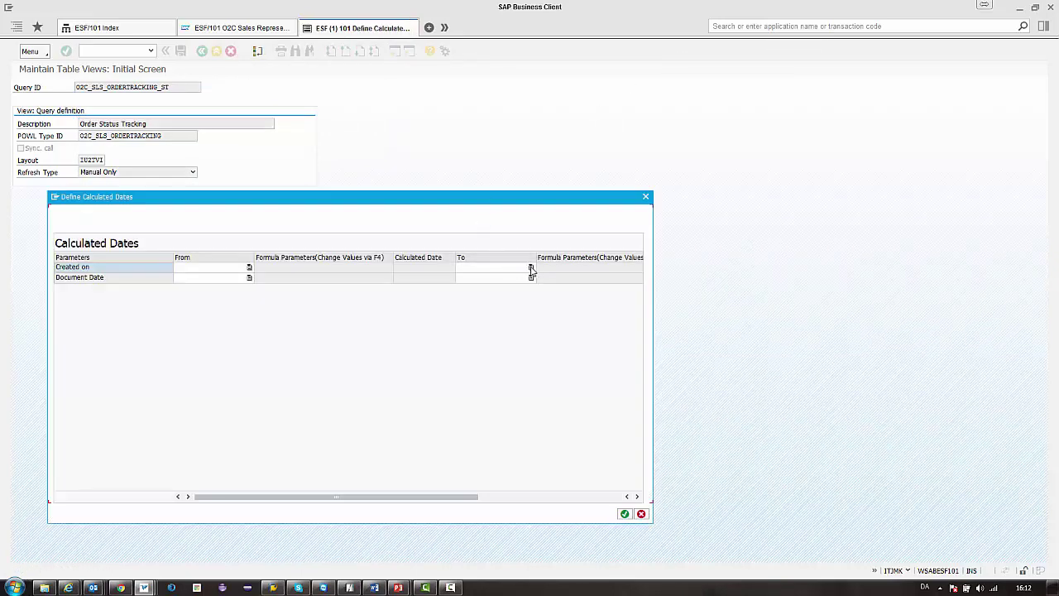
pyautogui.click(531, 267)
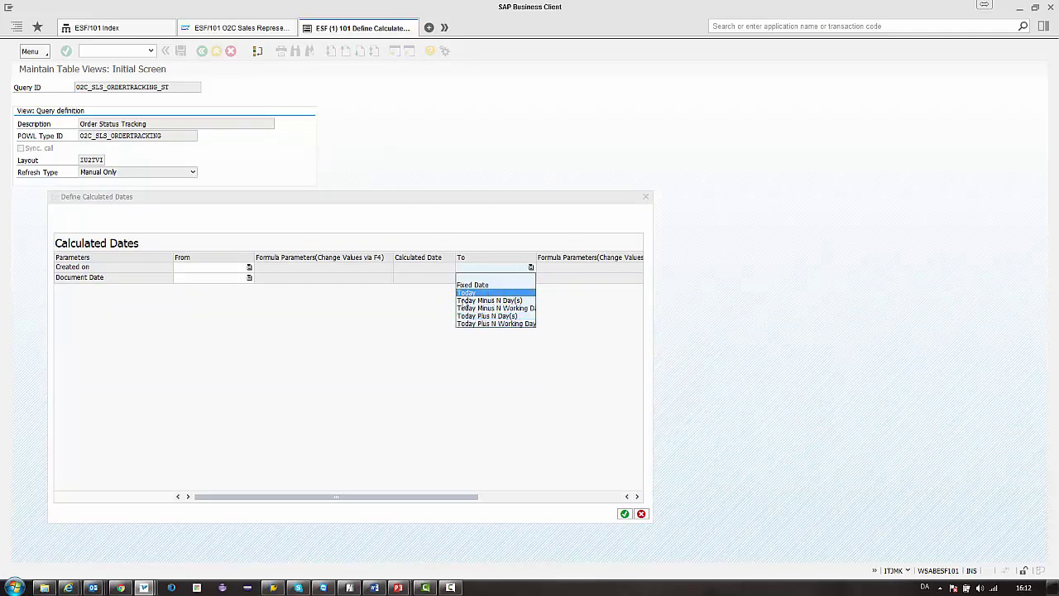
pyautogui.click(139, 277)
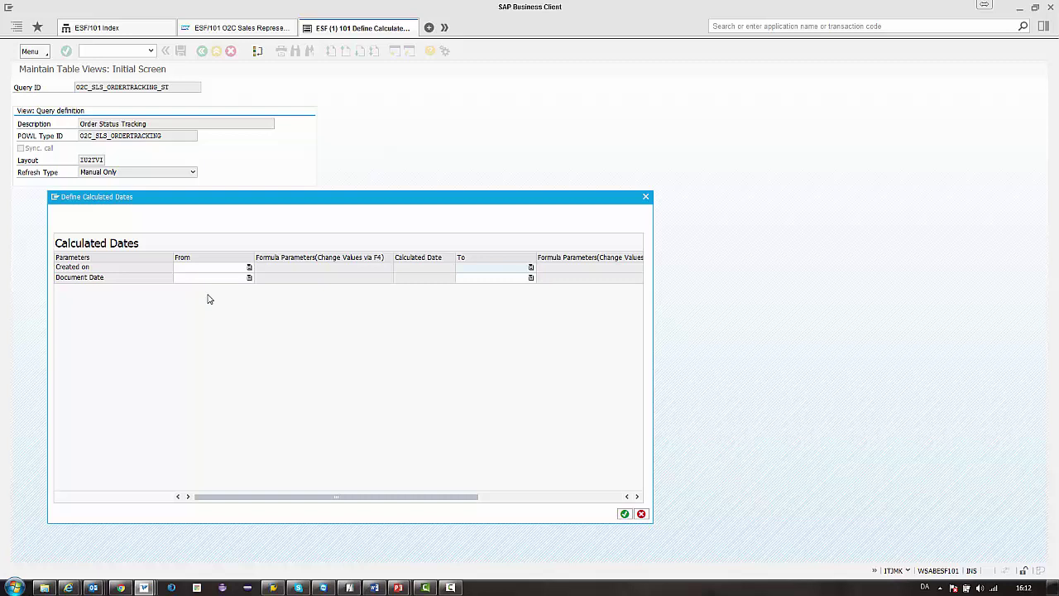
pyautogui.click(642, 513)
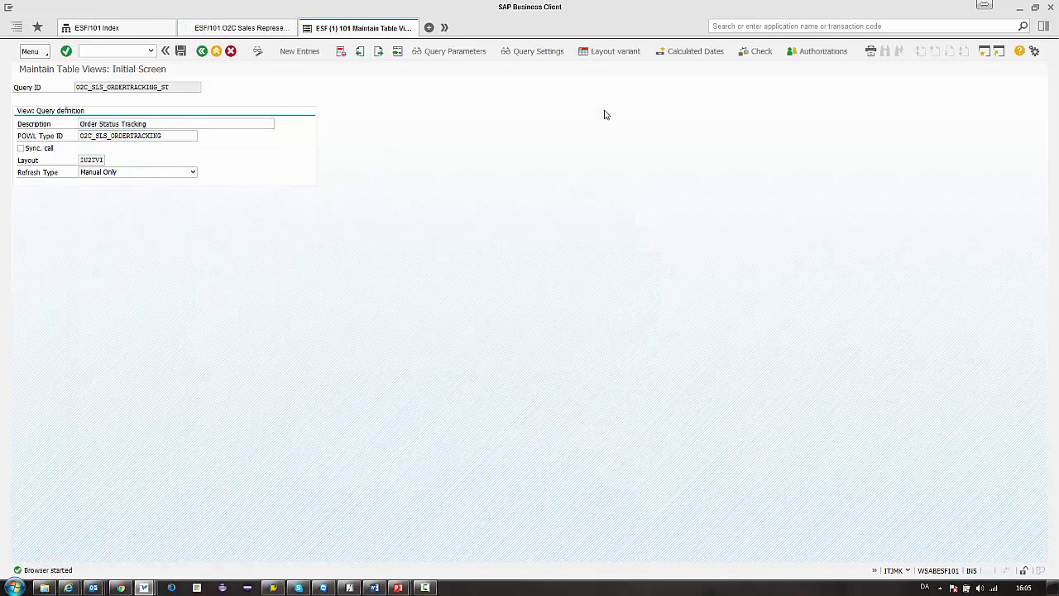
# Open the query's layout variant and review its column selection, calculation and display settings
pyautogui.click(615, 55)
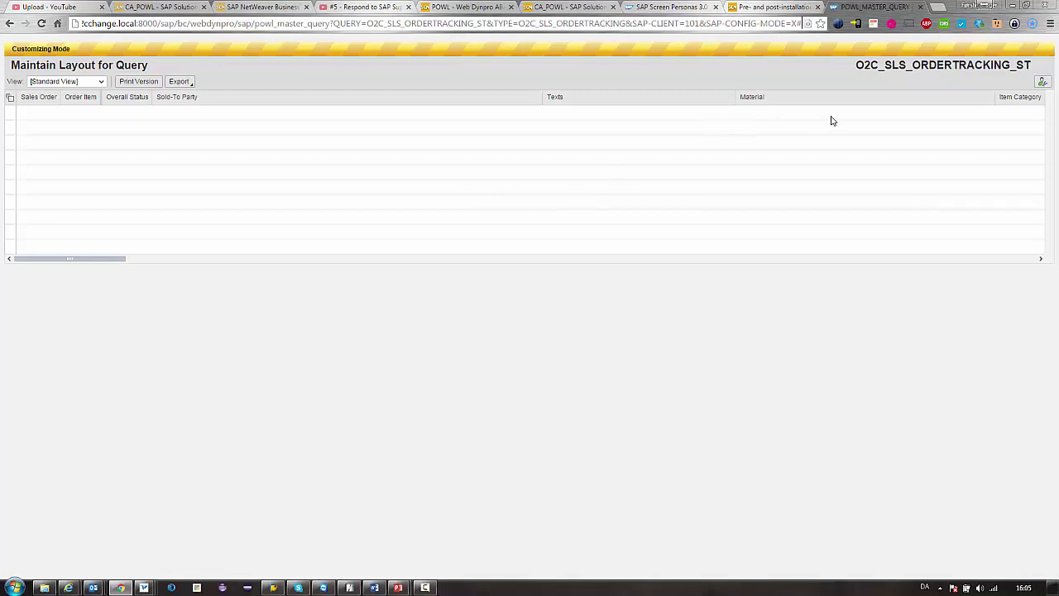
pyautogui.click(1042, 81)
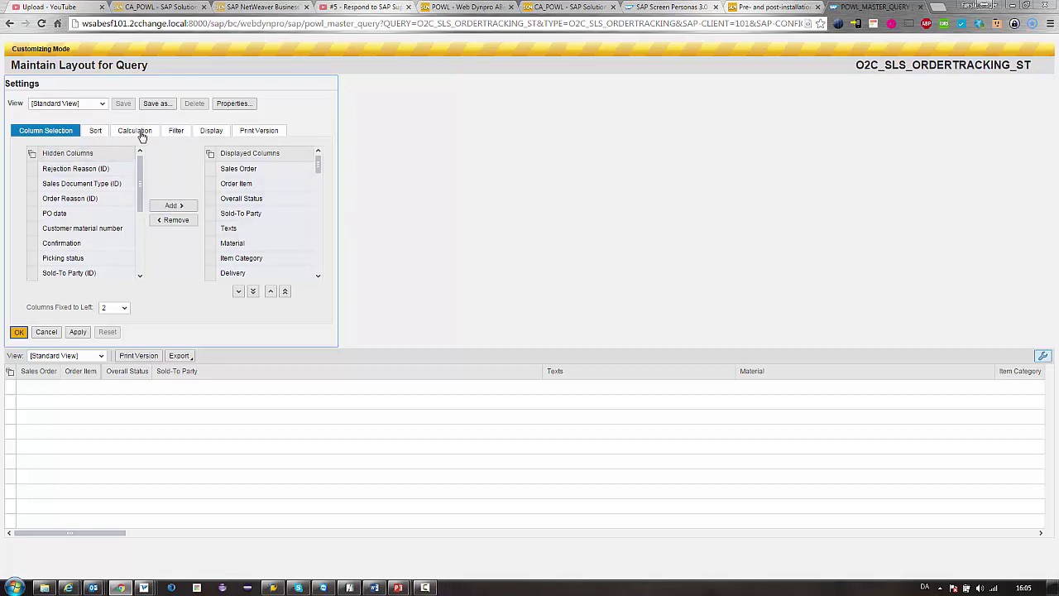
pyautogui.click(141, 132)
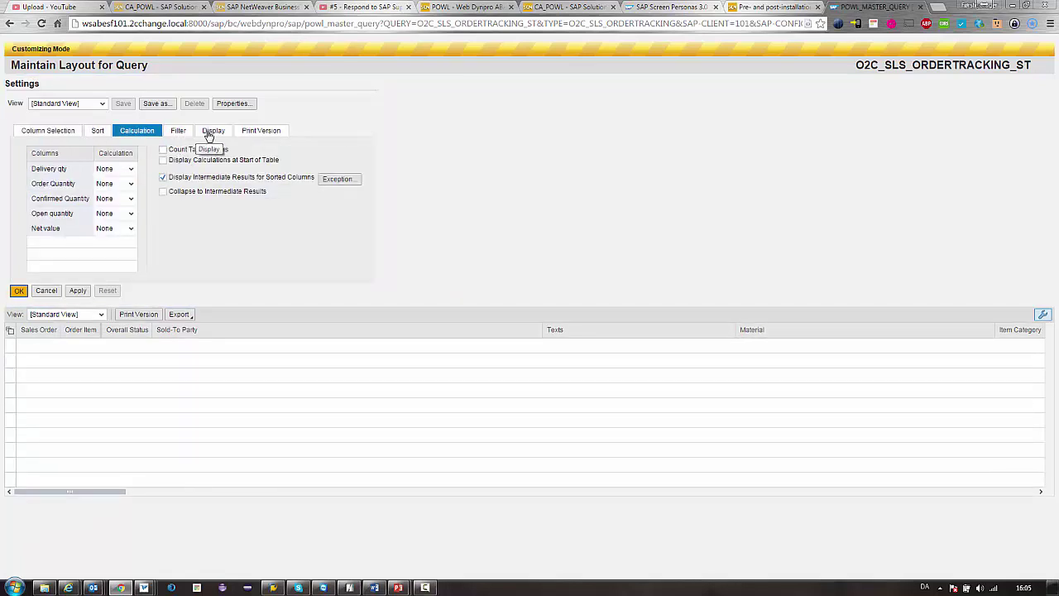
pyautogui.click(212, 133)
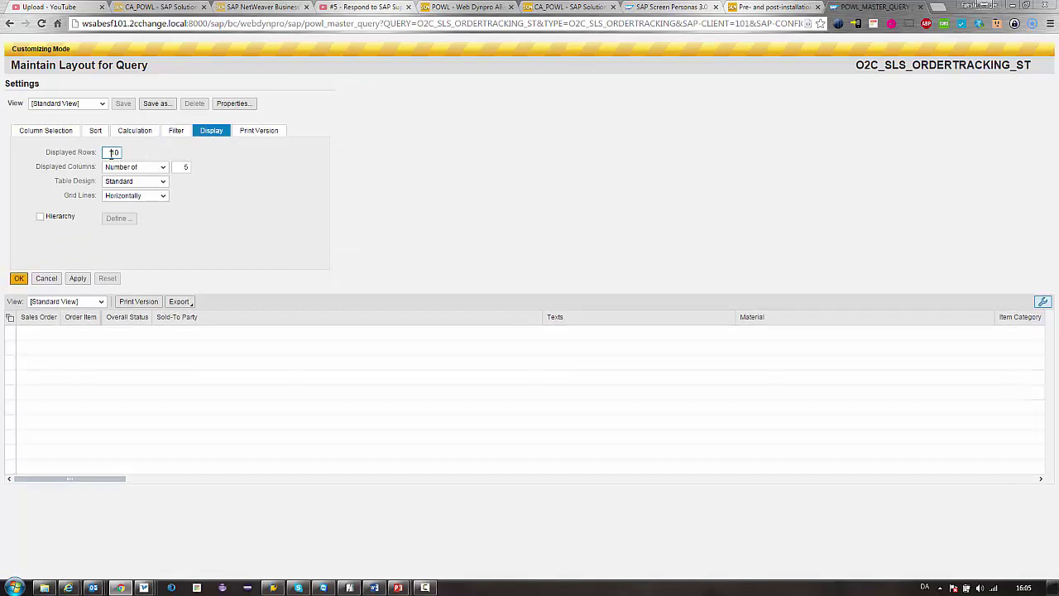
pyautogui.doubleClick(112, 154)
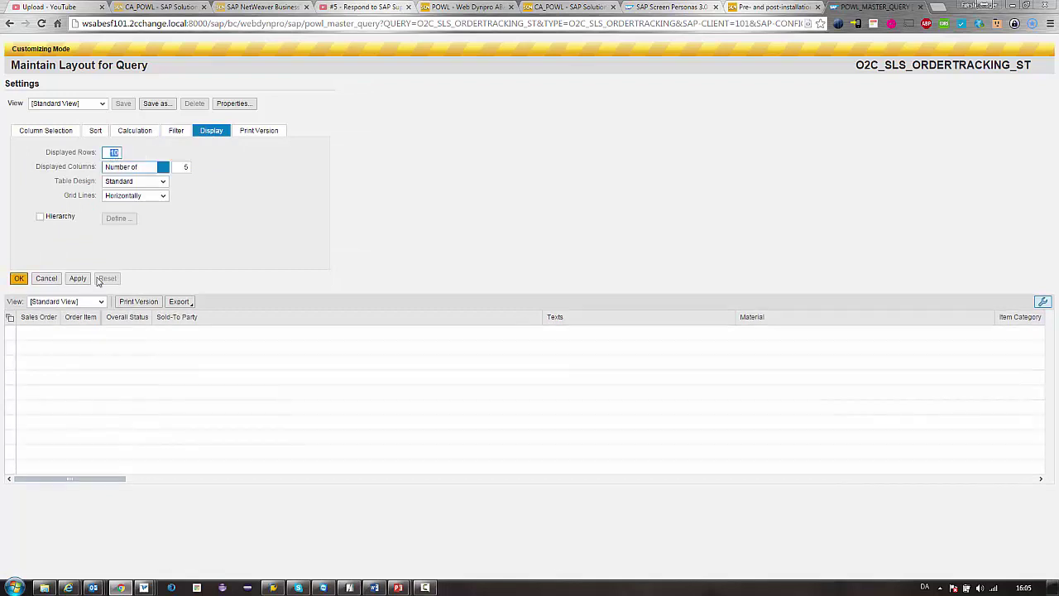
pyautogui.click(186, 167)
pyautogui.write('5')
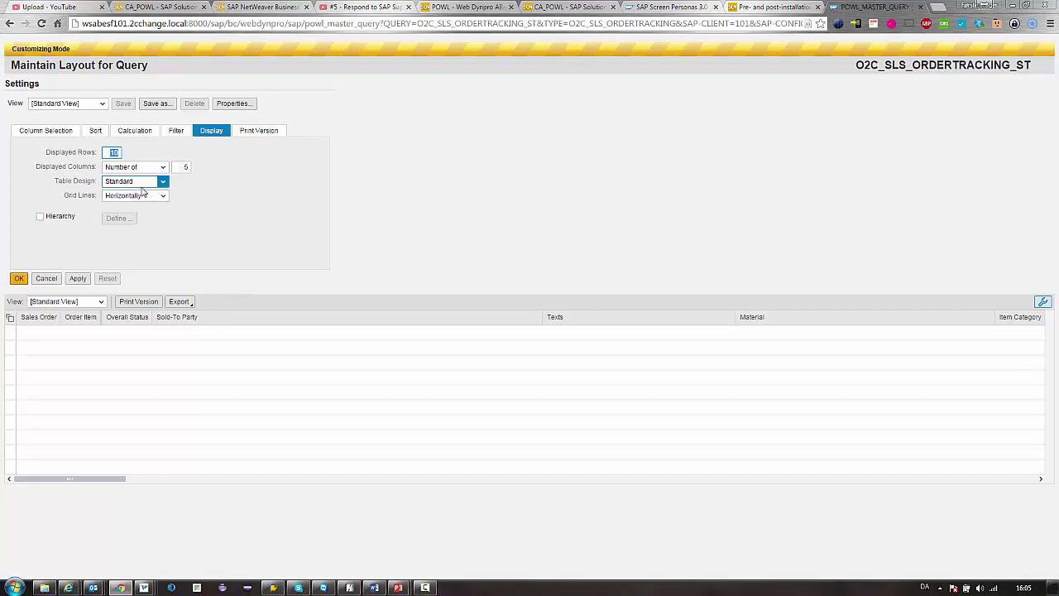
# Try to save the layout as a new view, cancel at the transport request selection, and switch back to SAP Business Client
pyautogui.click(152, 104)
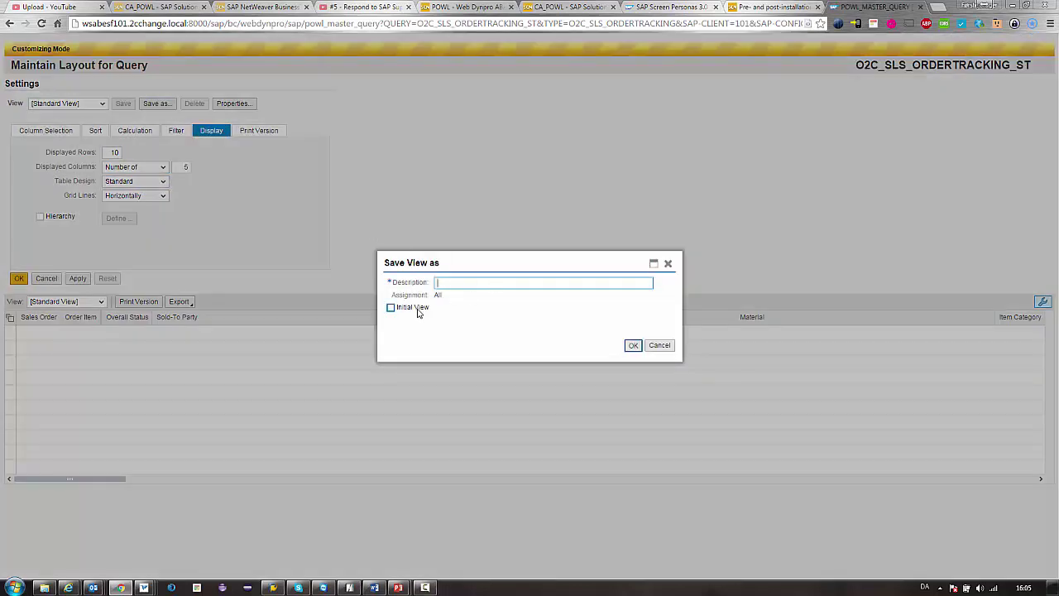
pyautogui.click(418, 312)
pyautogui.click(471, 283)
pyautogui.press('Return')
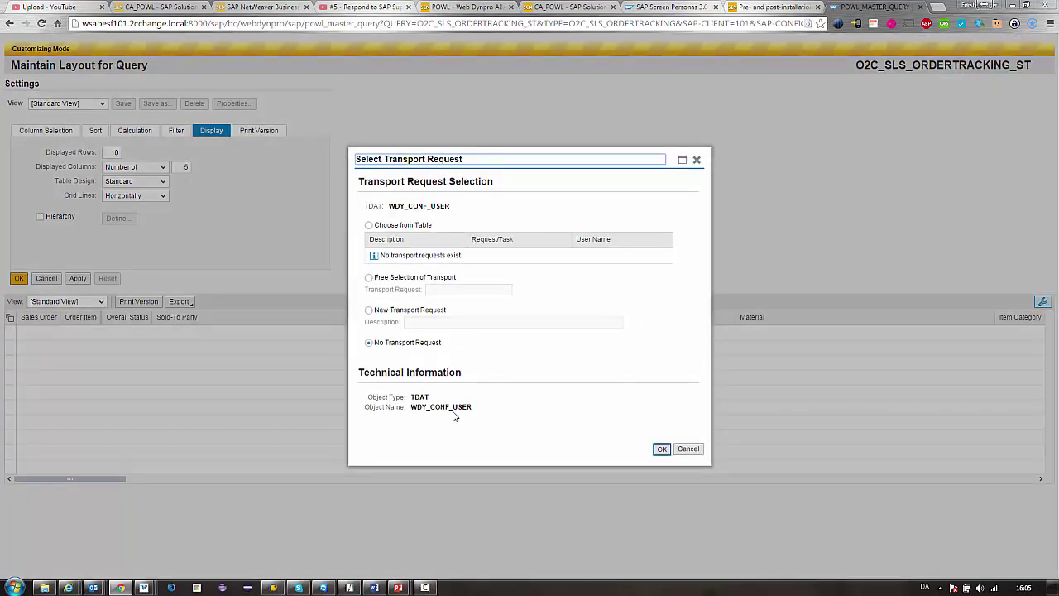
pyautogui.click(685, 451)
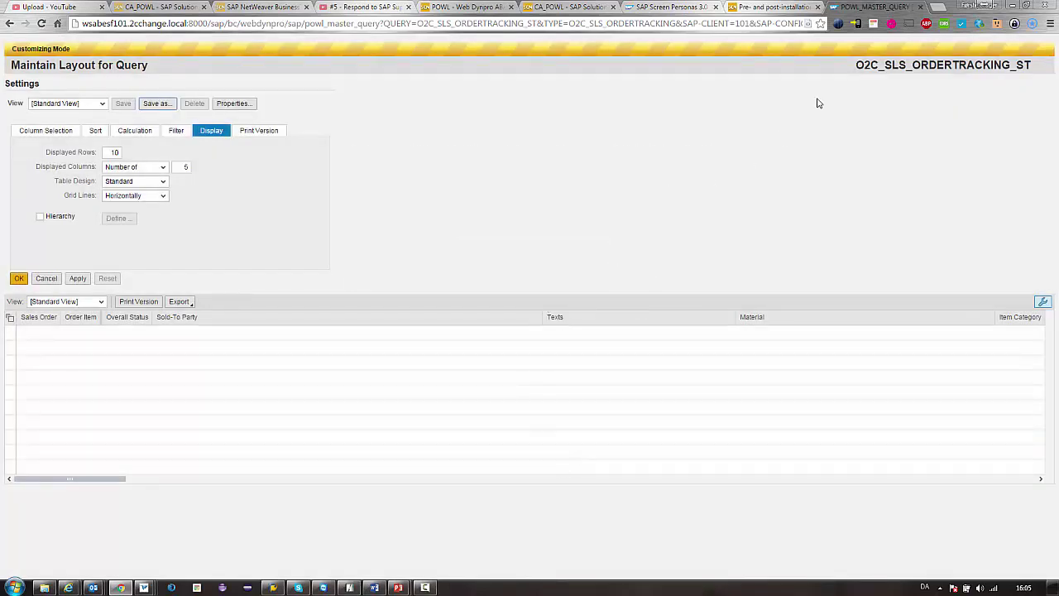
pyautogui.hotkey('alt', 'Tab')
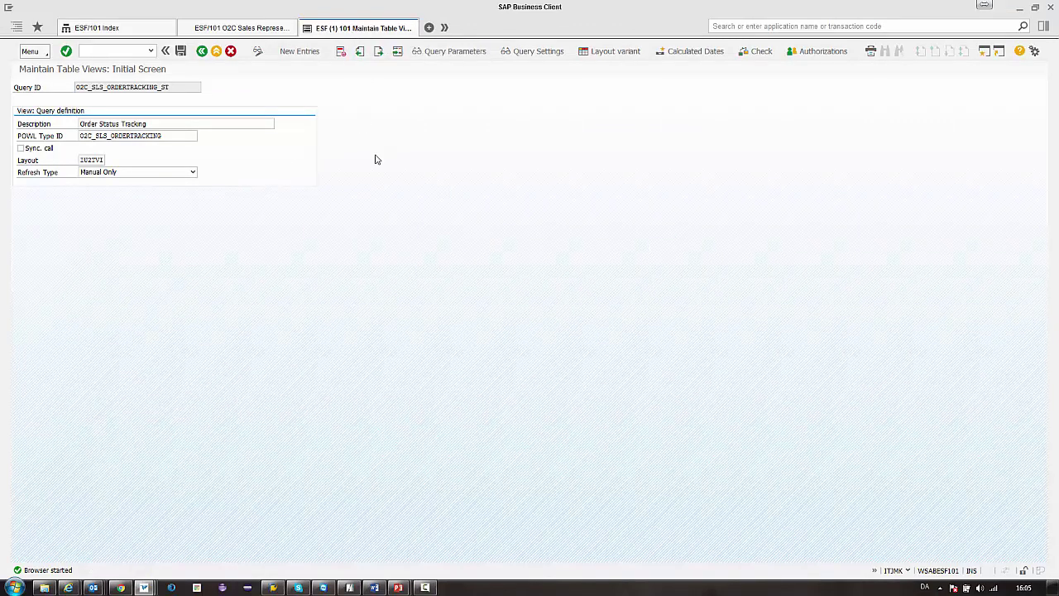
pyautogui.click(426, 587)
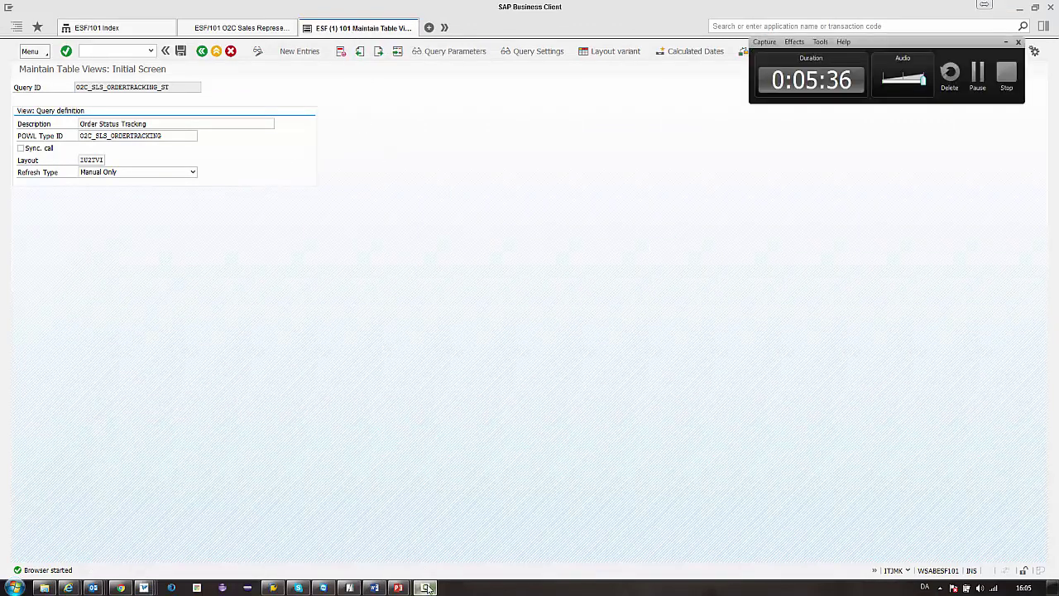